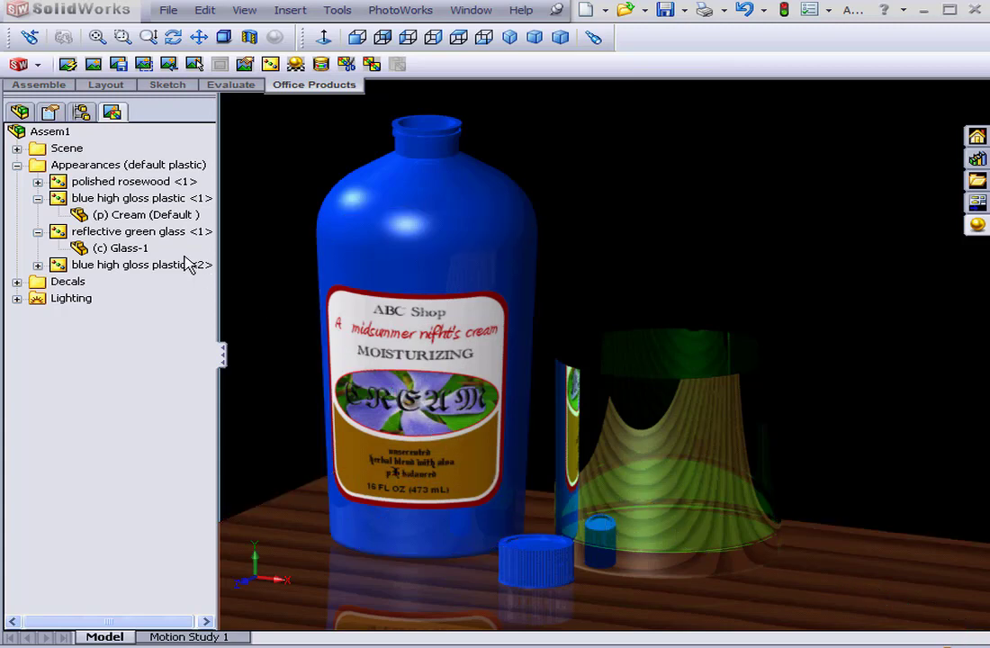
Replace the cream bottle's blue high gloss plastic with the Glass > Gloss reflective clear glass appearance.
click(140, 199)
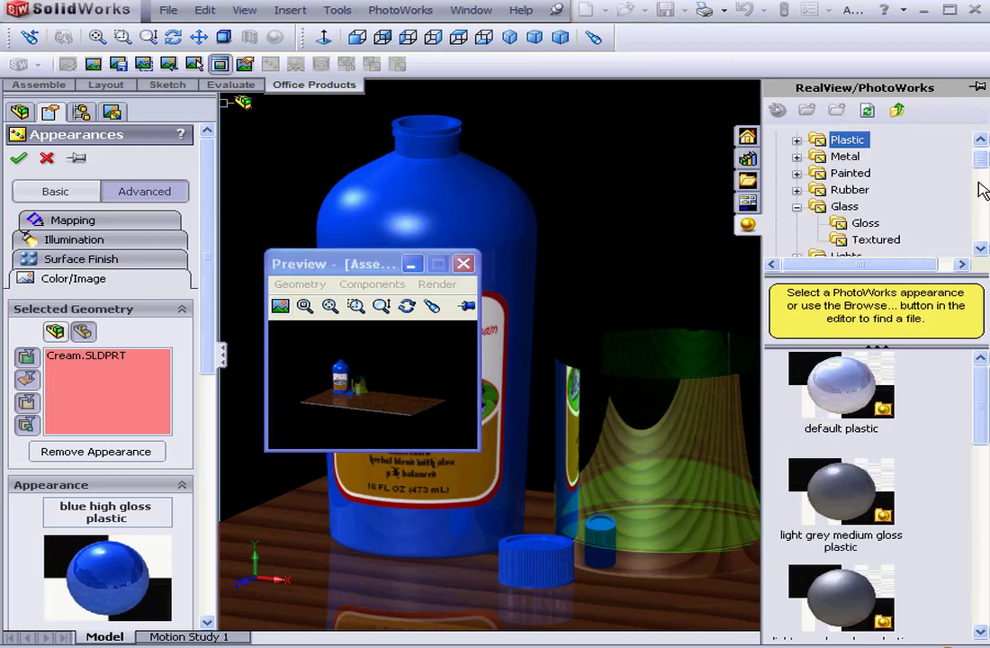
click(865, 225)
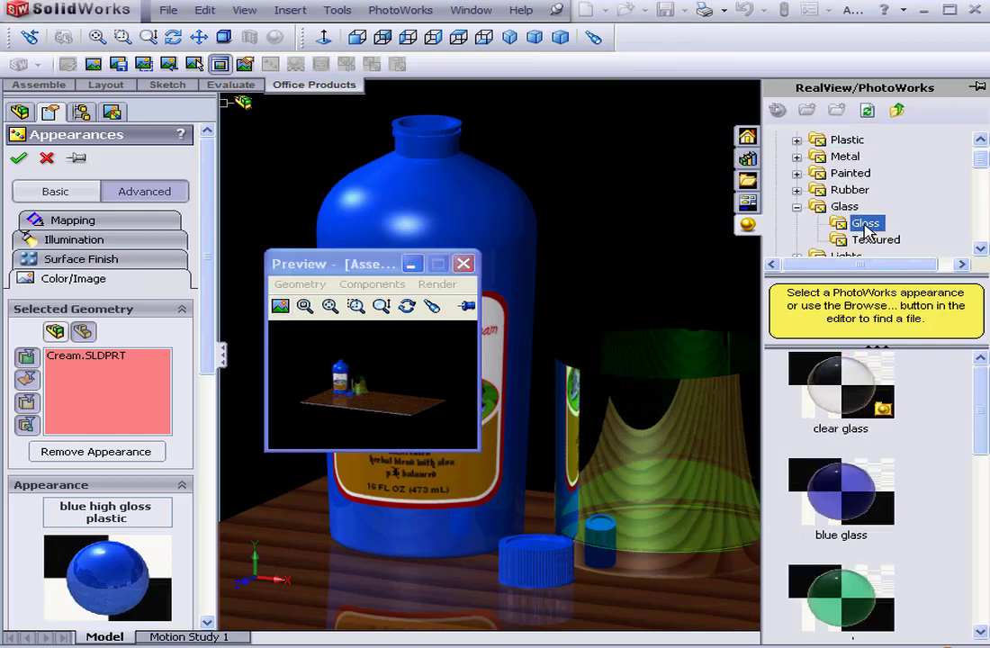
drag(980, 404, 981, 567)
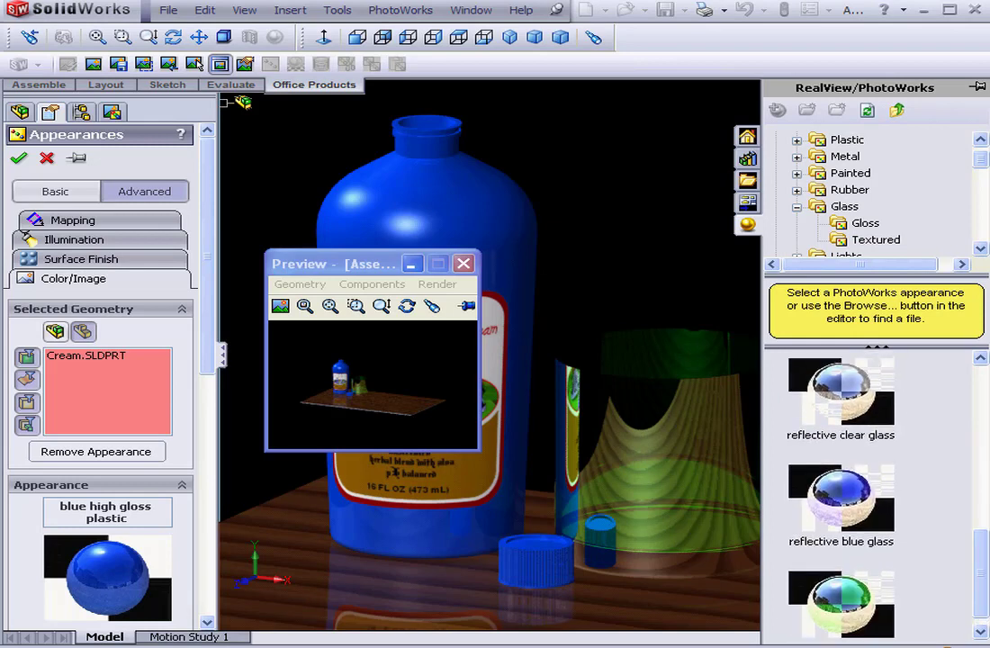
click(889, 430)
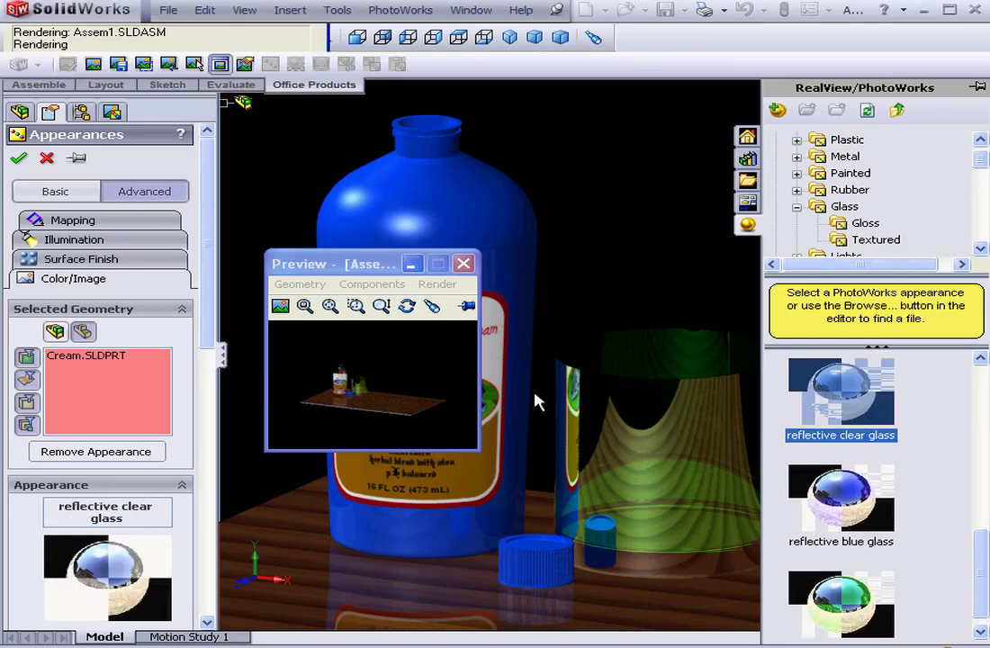
click(19, 157)
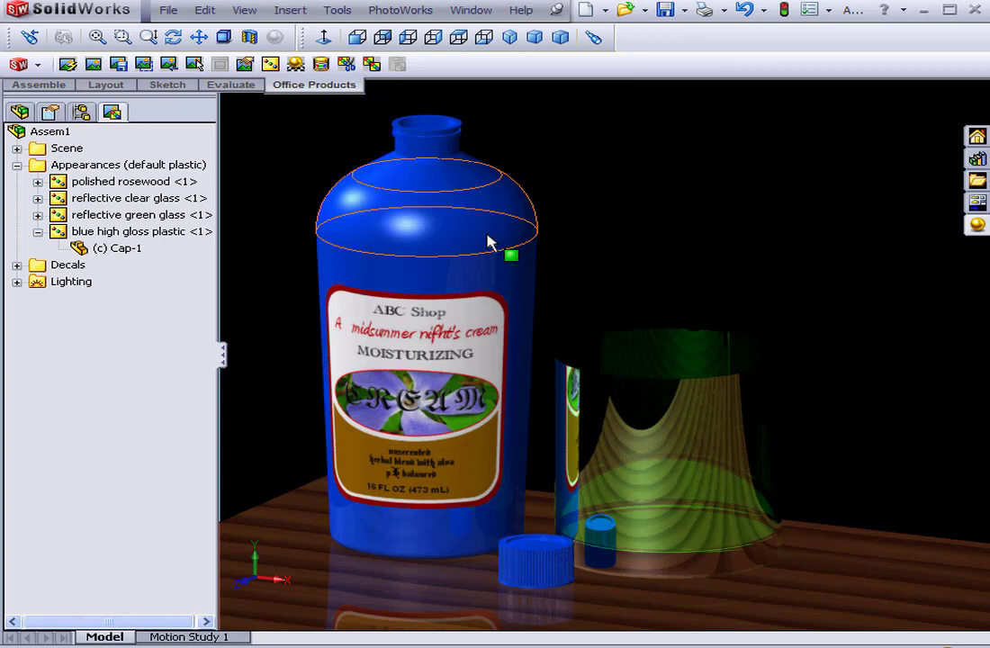
Run a PhotoWorks render of the assembly with the clear glass cream bottle.
click(69, 64)
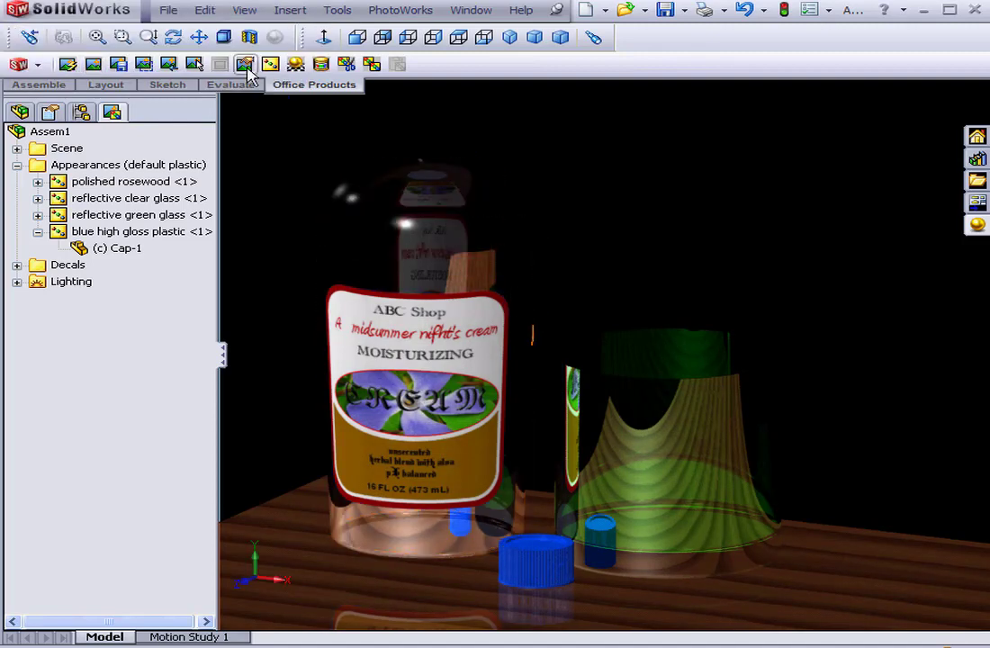
click(245, 64)
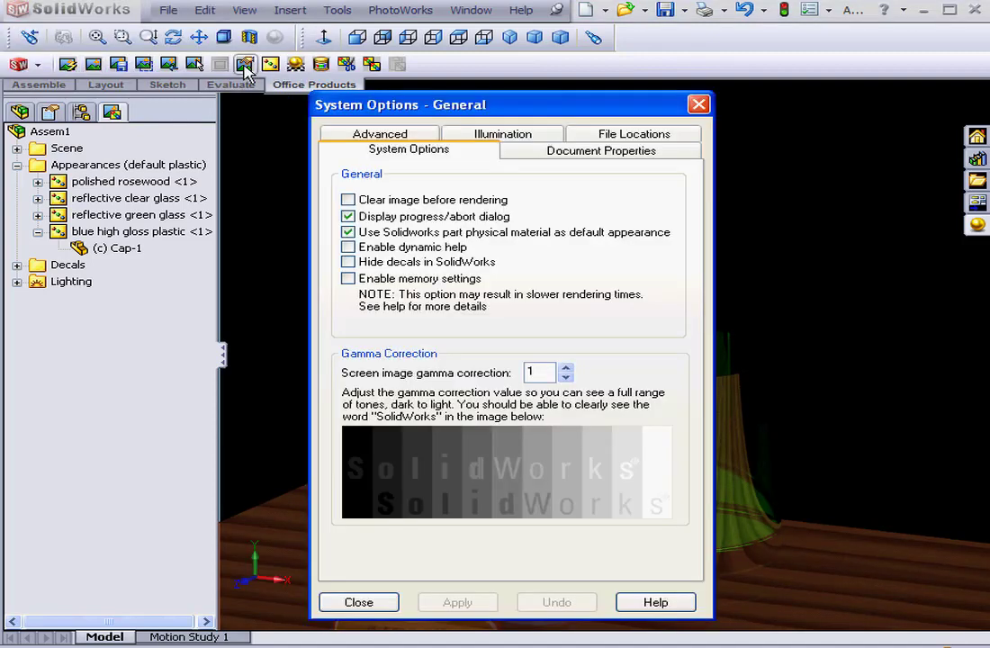
click(601, 151)
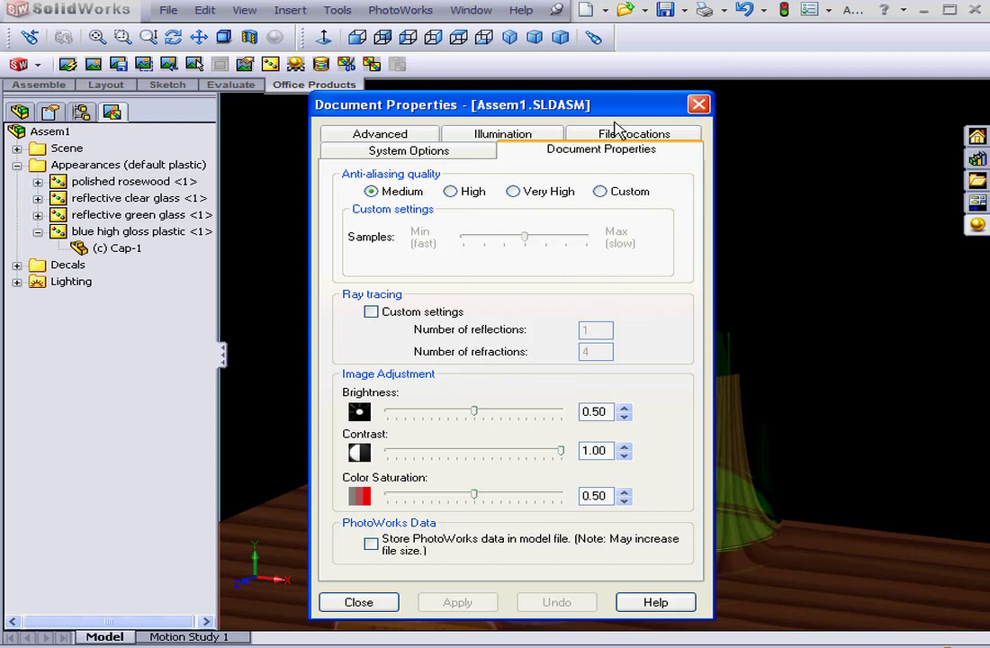
drag(617, 108, 255, 73)
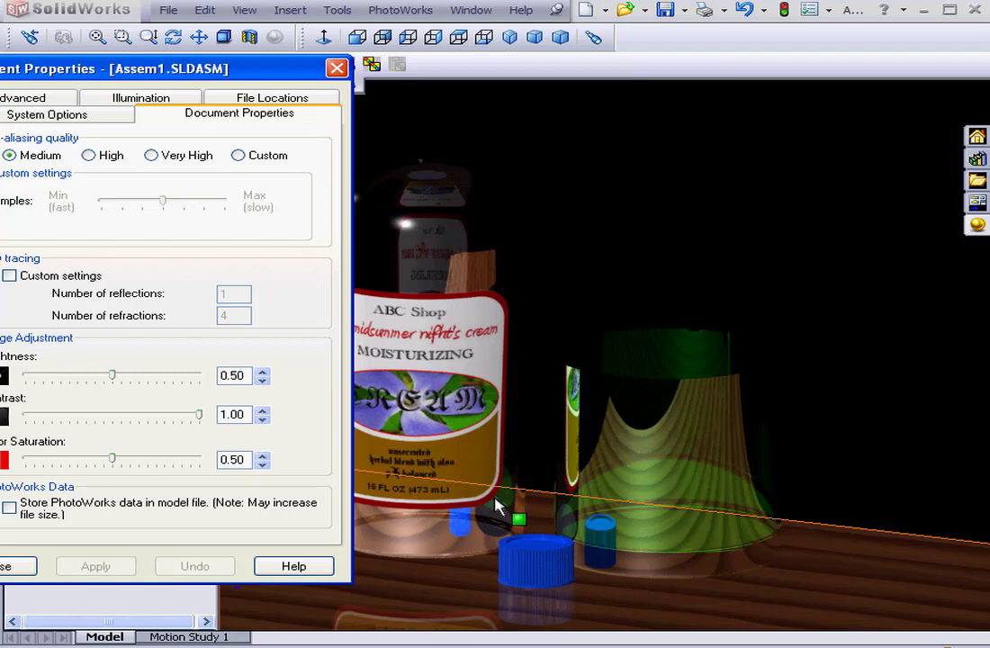
click(335, 68)
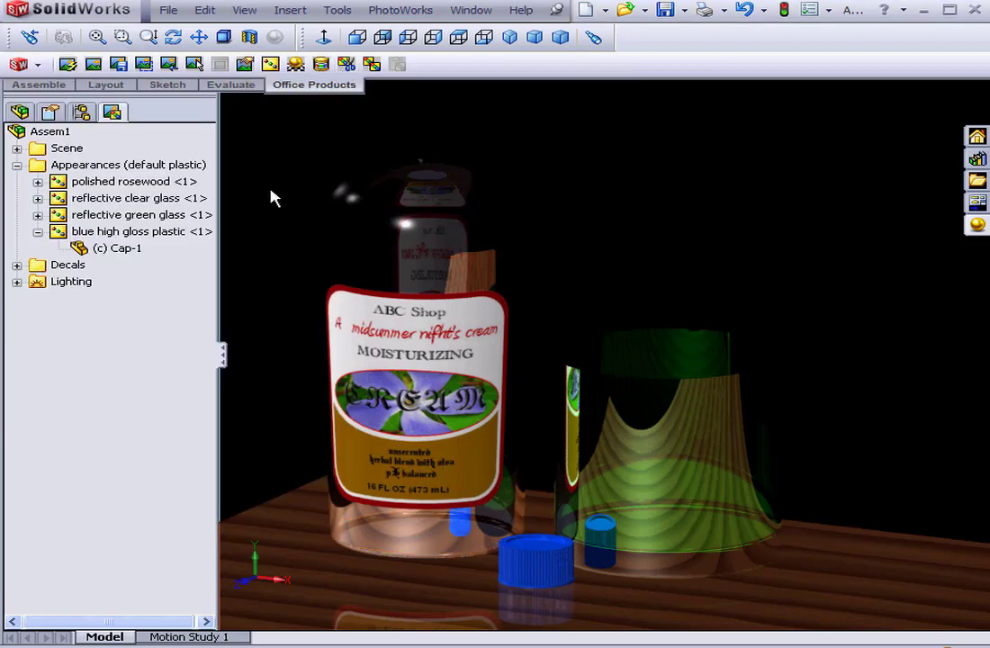
Set the label-cream decal's illumination to Use underlying material.
click(17, 264)
click(80, 282)
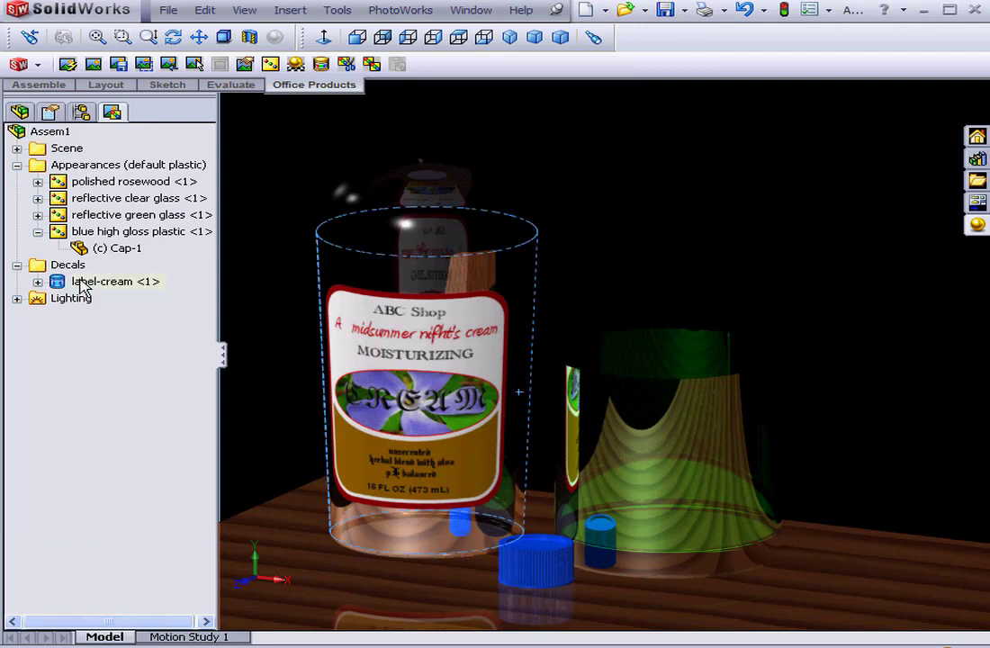
double_click(101, 284)
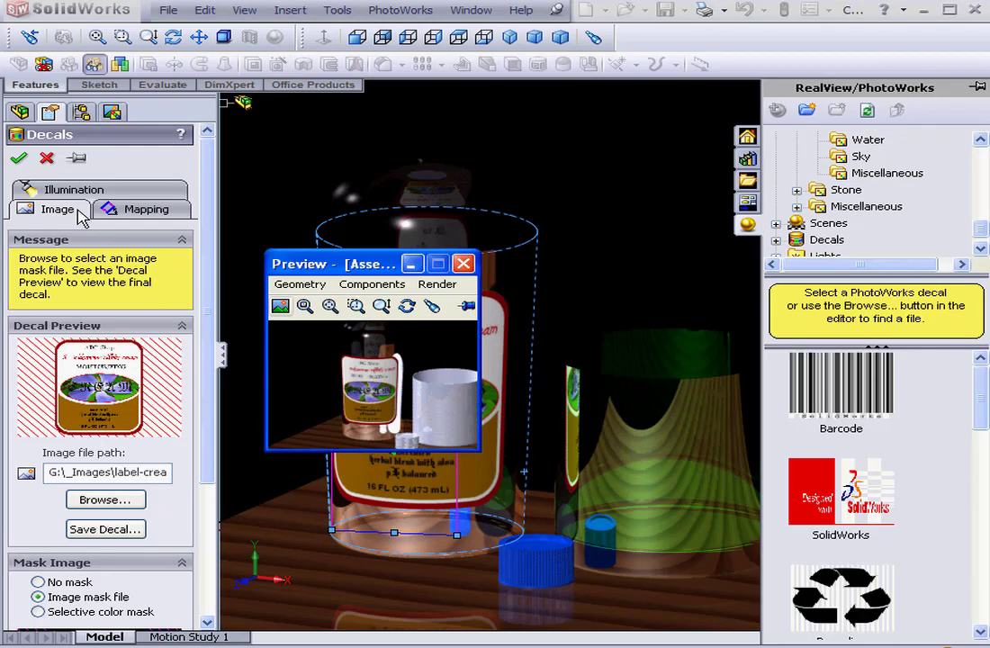
click(72, 187)
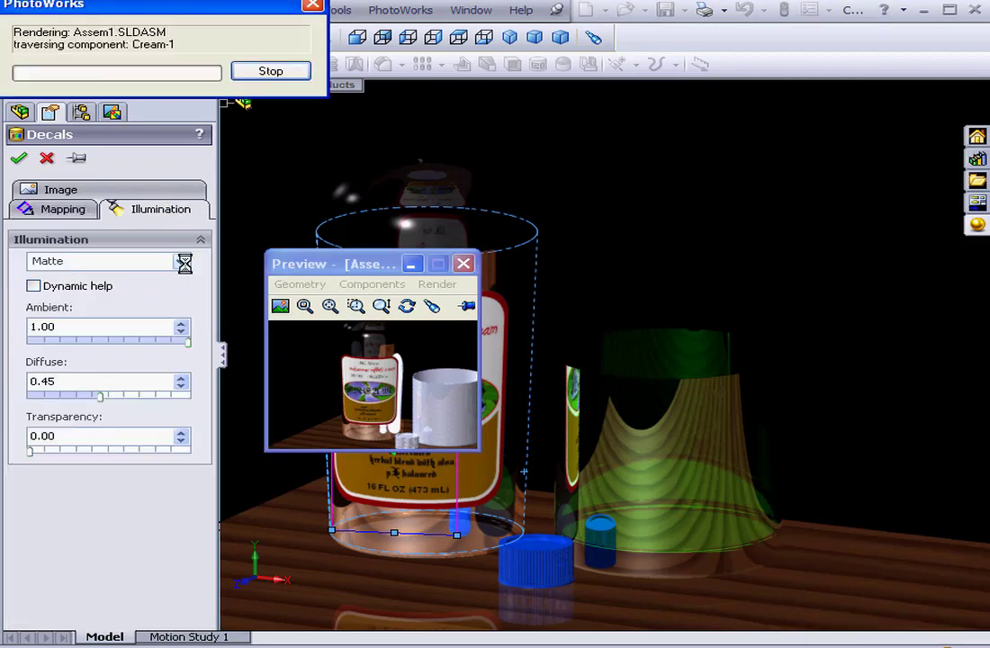
click(186, 263)
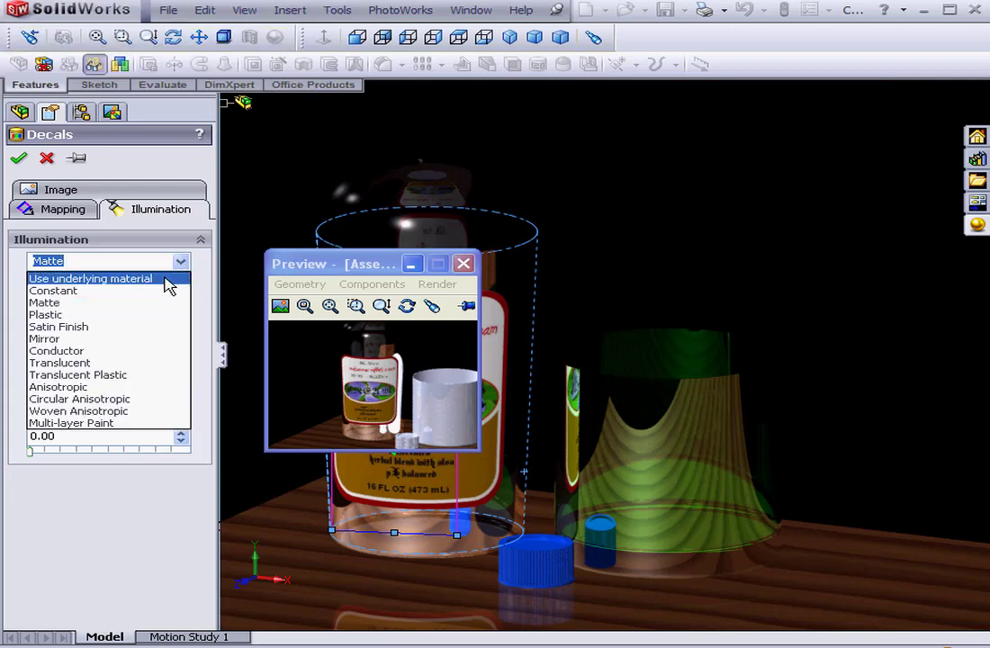
click(166, 280)
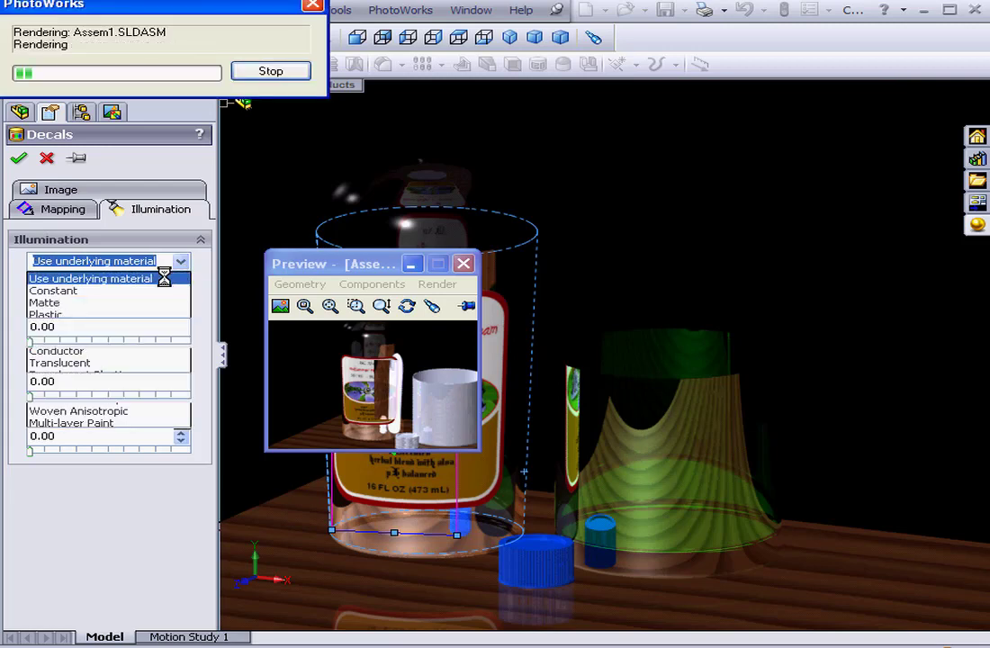
click(19, 157)
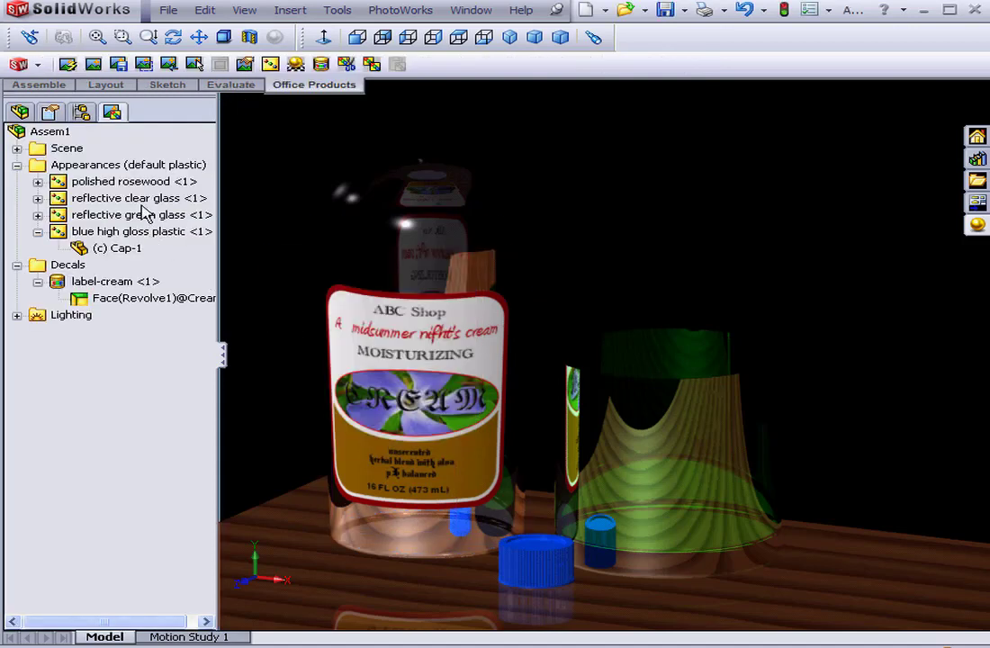
Re-render the assembly in PhotoWorks to show the label on the clear glass bottle.
click(72, 64)
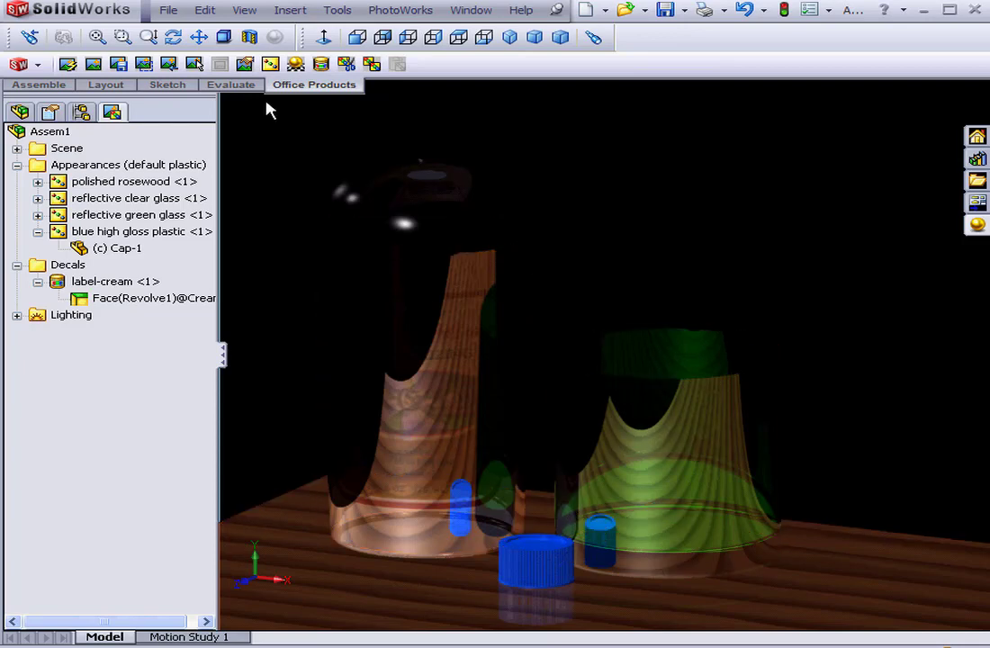
Apply custom PhotoWorks ray tracing with 0 reflections and 0 refractions.
click(245, 65)
drag(188, 73, 594, 109)
click(621, 137)
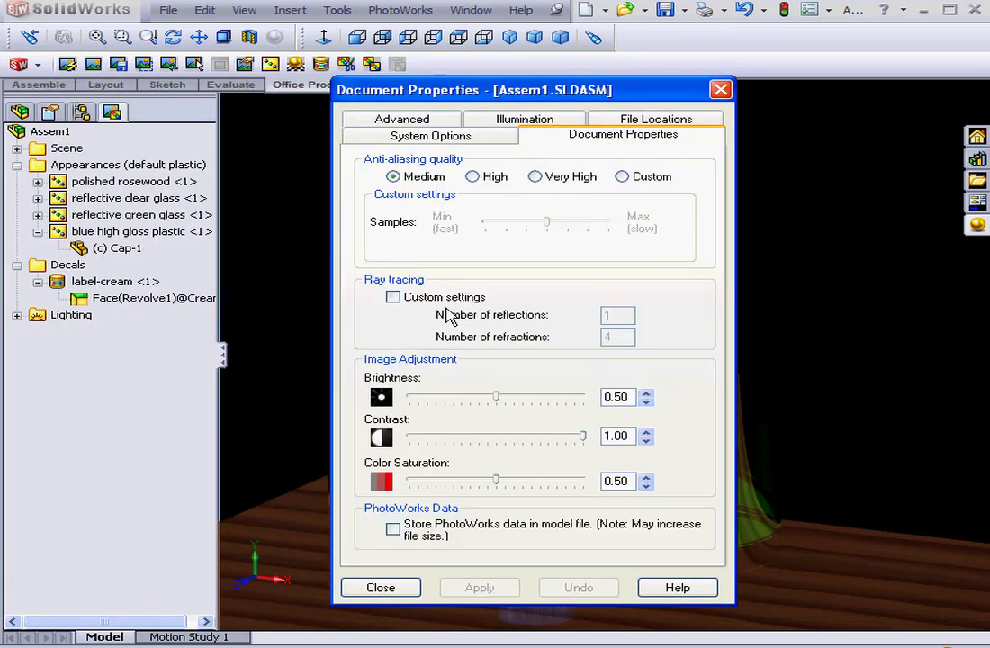
click(393, 298)
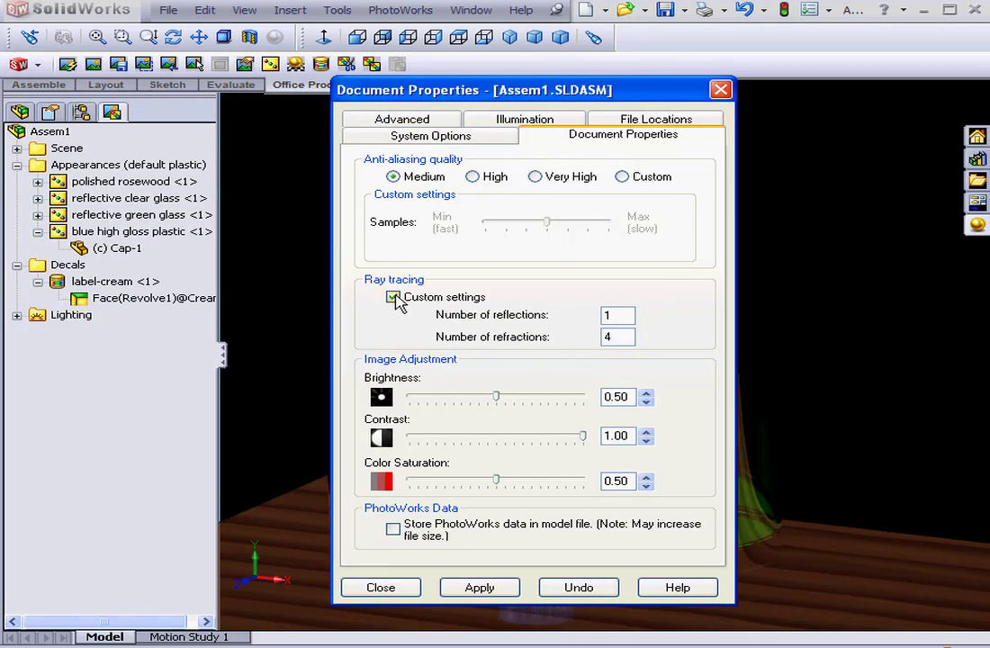
double_click(620, 312)
click(506, 591)
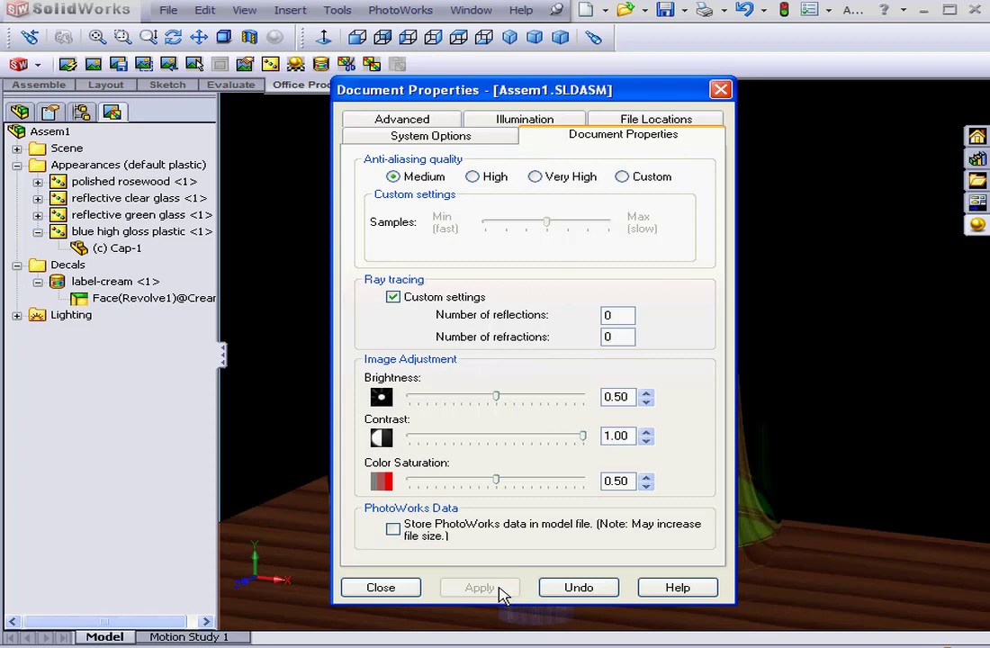
click(414, 590)
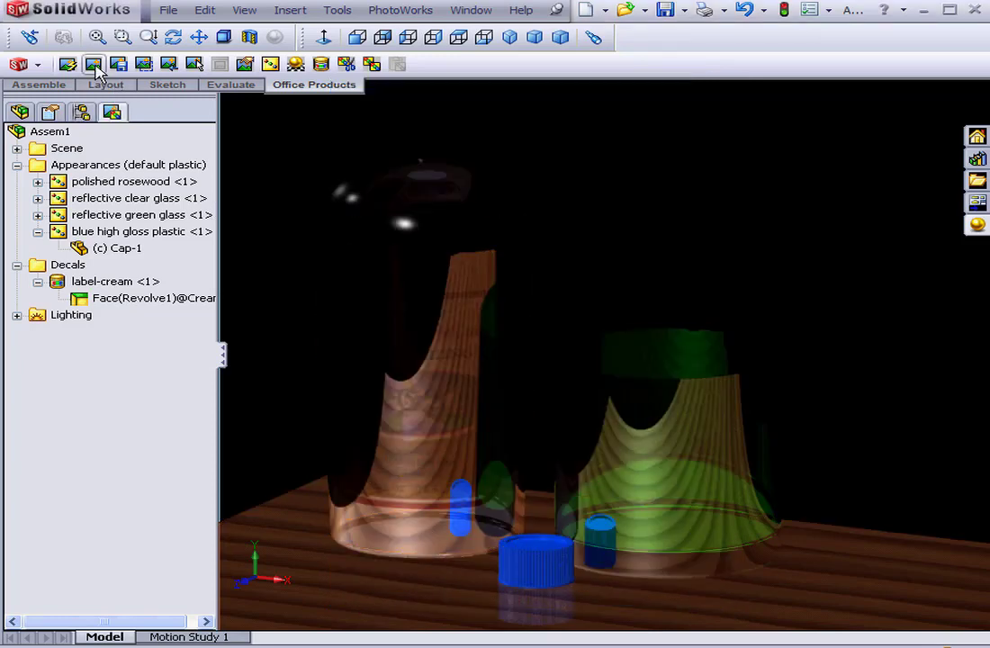
Begin a PhotoWorks render at zero reflections and abort it partway.
click(68, 64)
key(Escape)
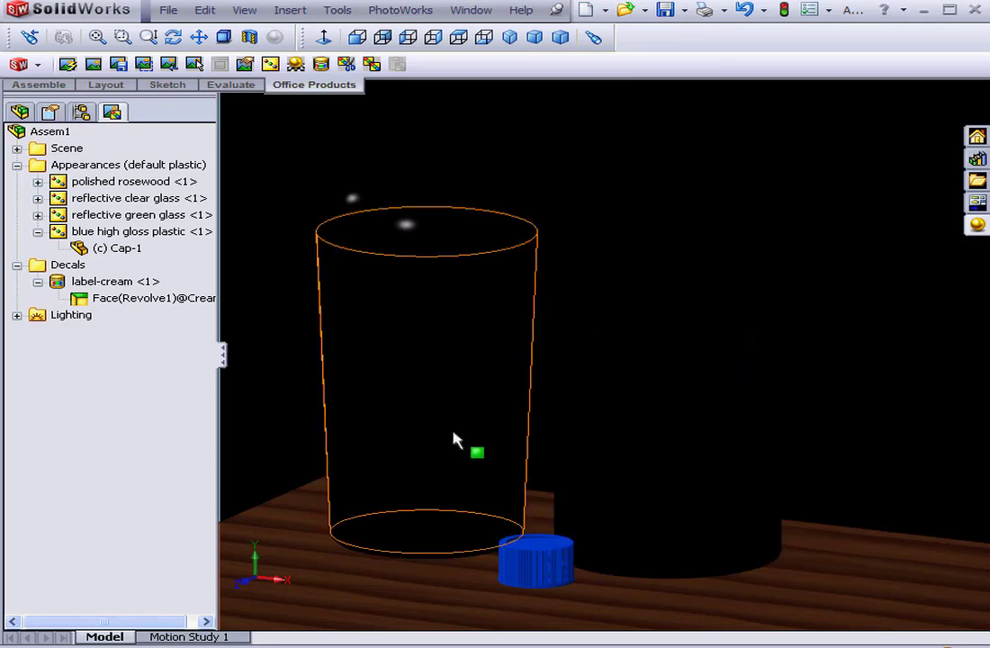
Change the PhotoWorks number of reflections to 1 with 0 refractions and apply it.
click(245, 65)
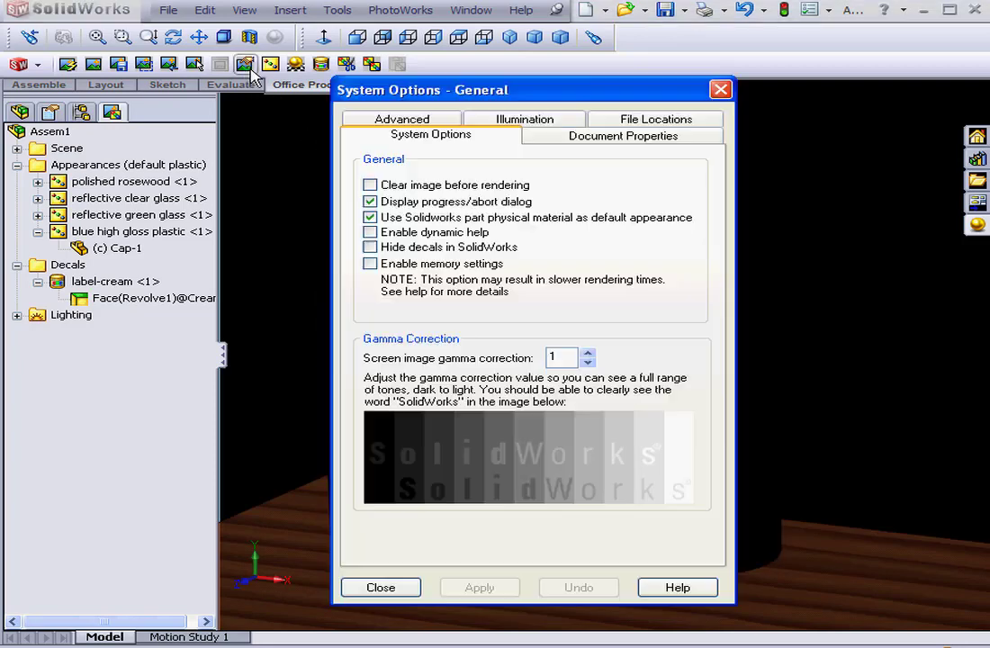
click(590, 137)
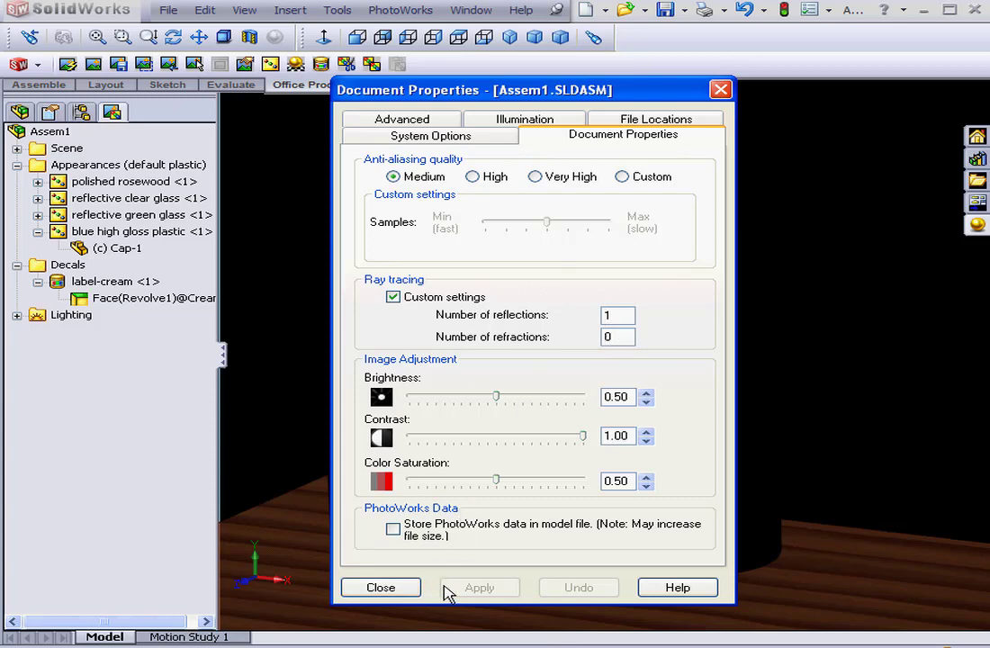
click(394, 588)
click(487, 376)
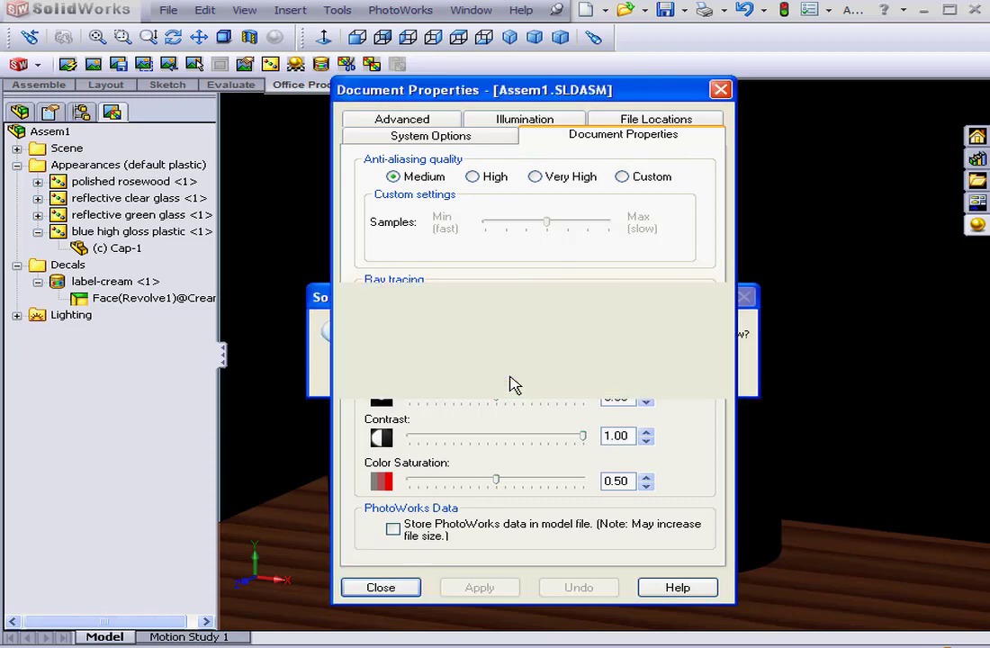
Render the cream bottle scene in PhotoWorks at 1 reflection, 0 refractions.
click(95, 65)
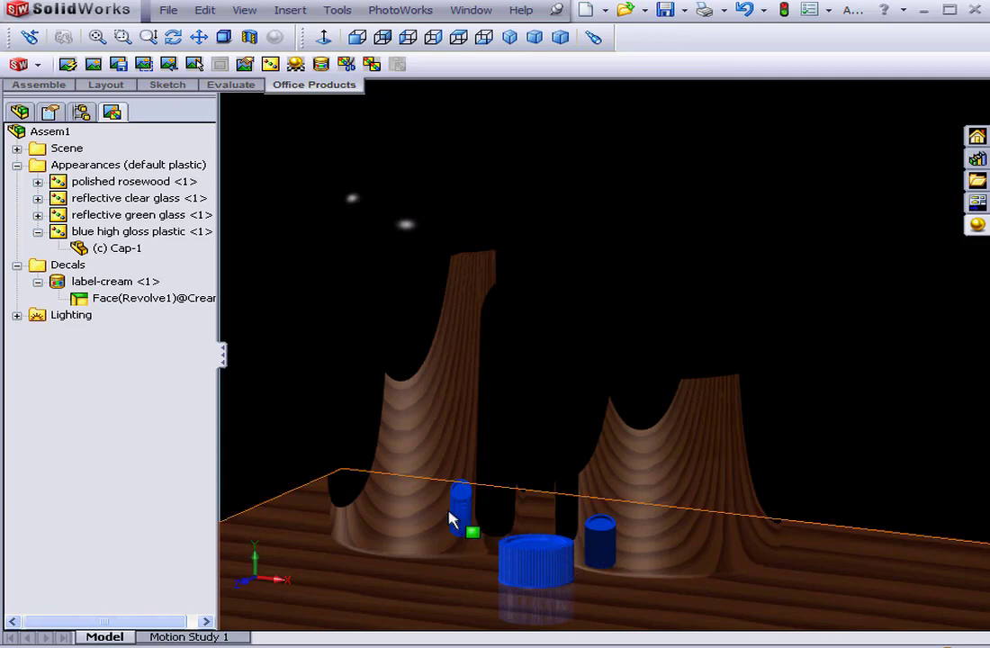
Set PhotoWorks ray tracing to 2 reflections and 0 refractions and apply it.
click(244, 63)
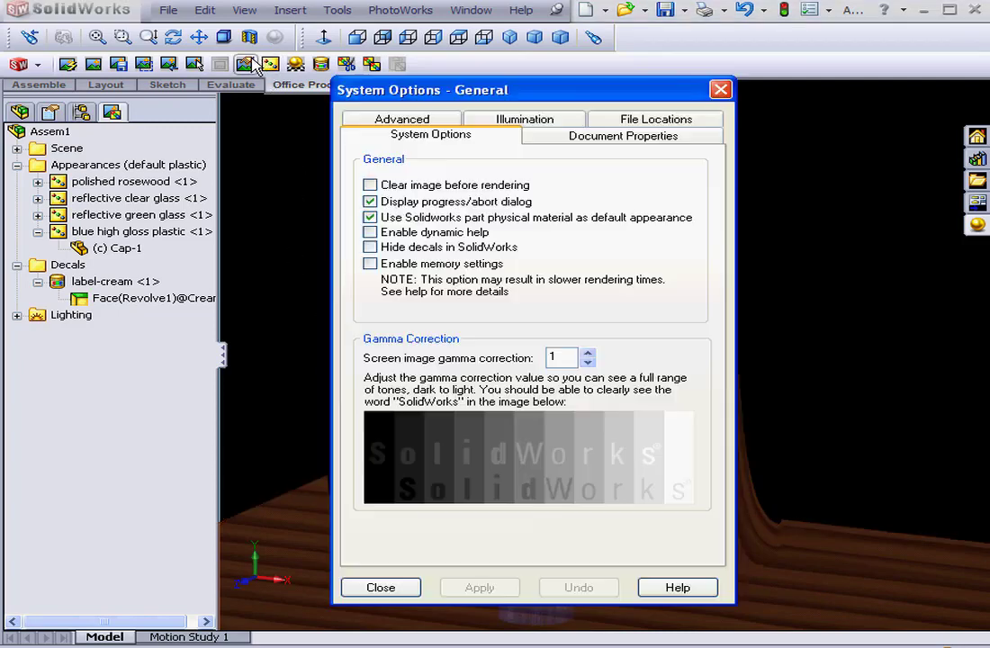
click(586, 138)
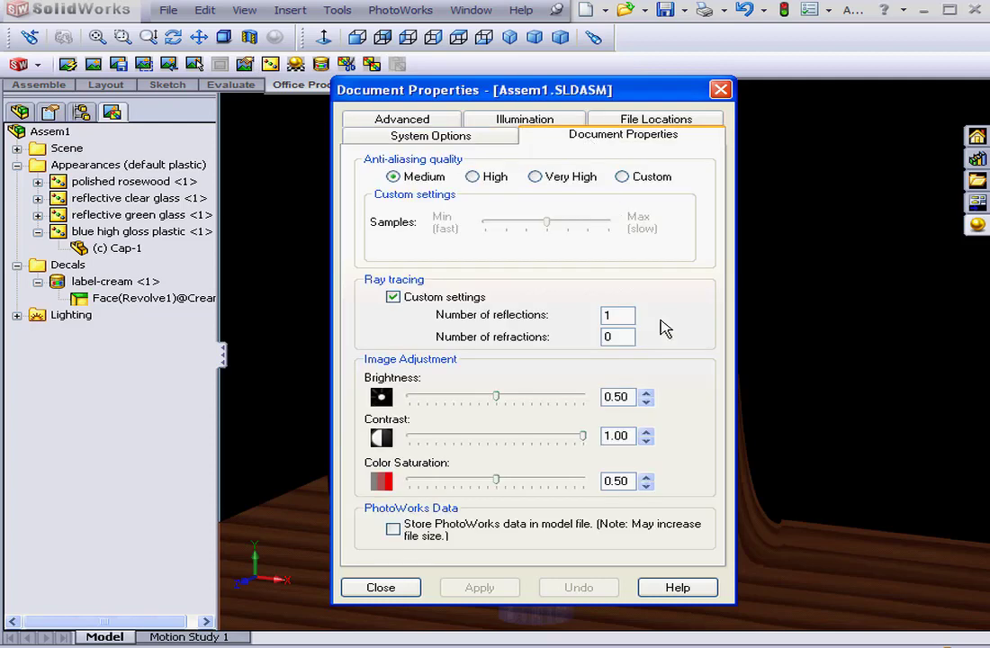
double_click(621, 314)
key(Tab)
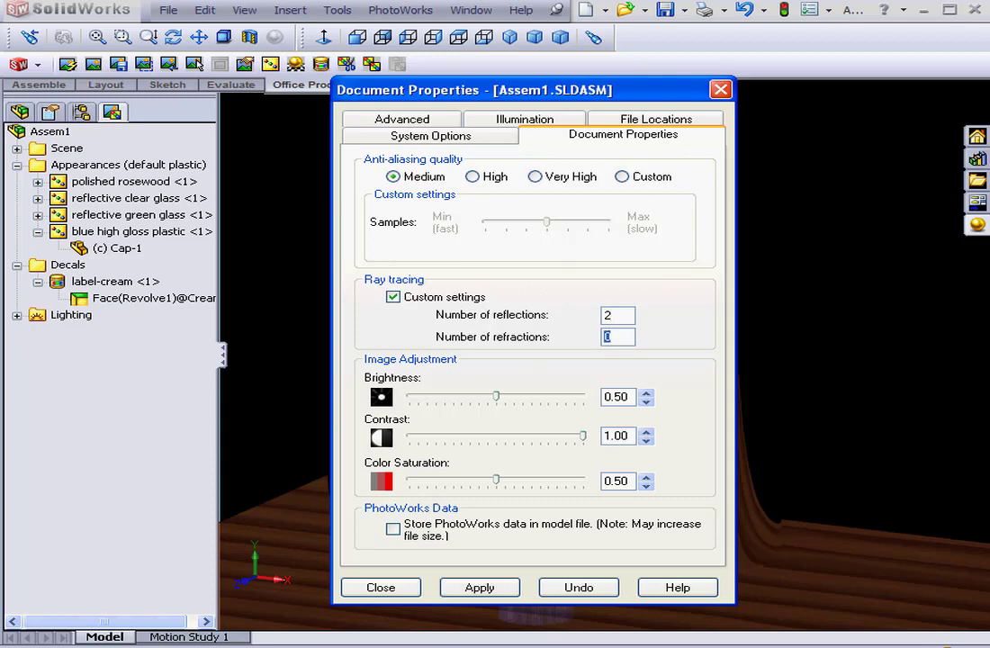
click(484, 589)
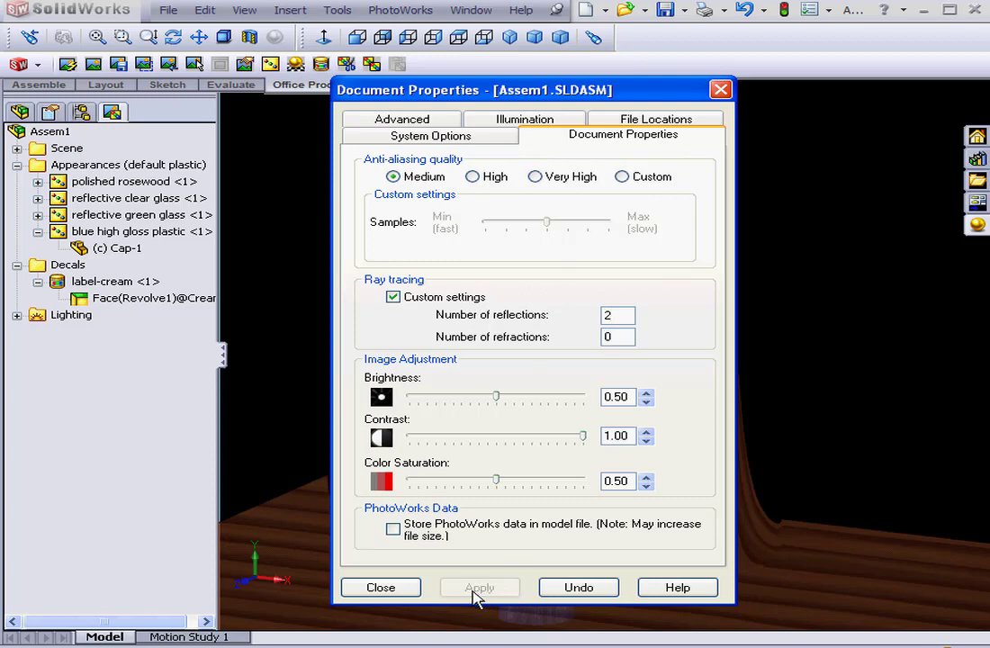
click(409, 590)
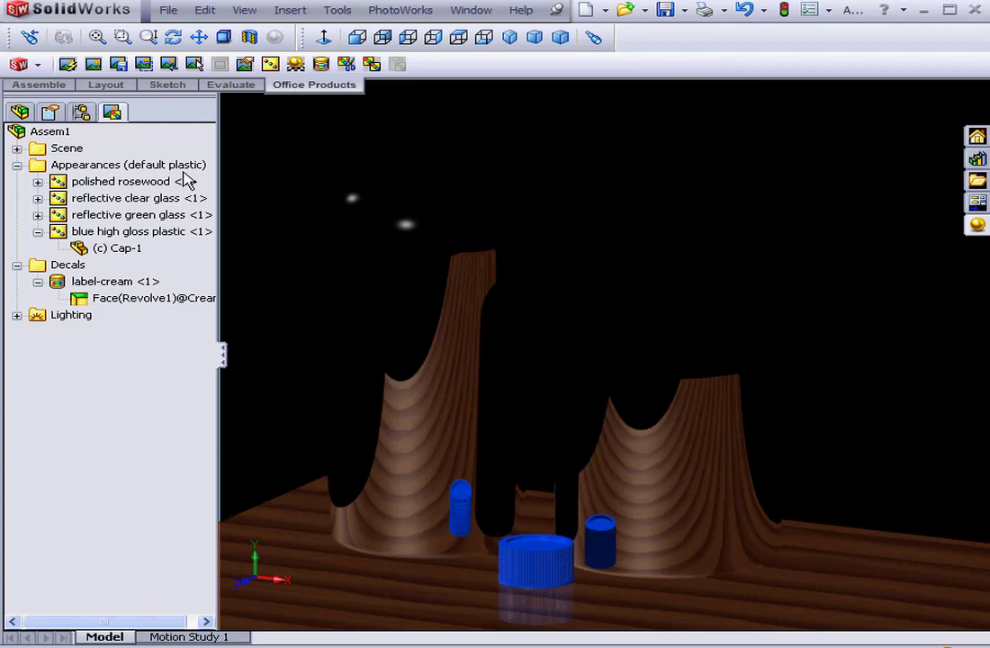
Render the cream bottle scene in PhotoWorks at 2 reflections.
click(94, 65)
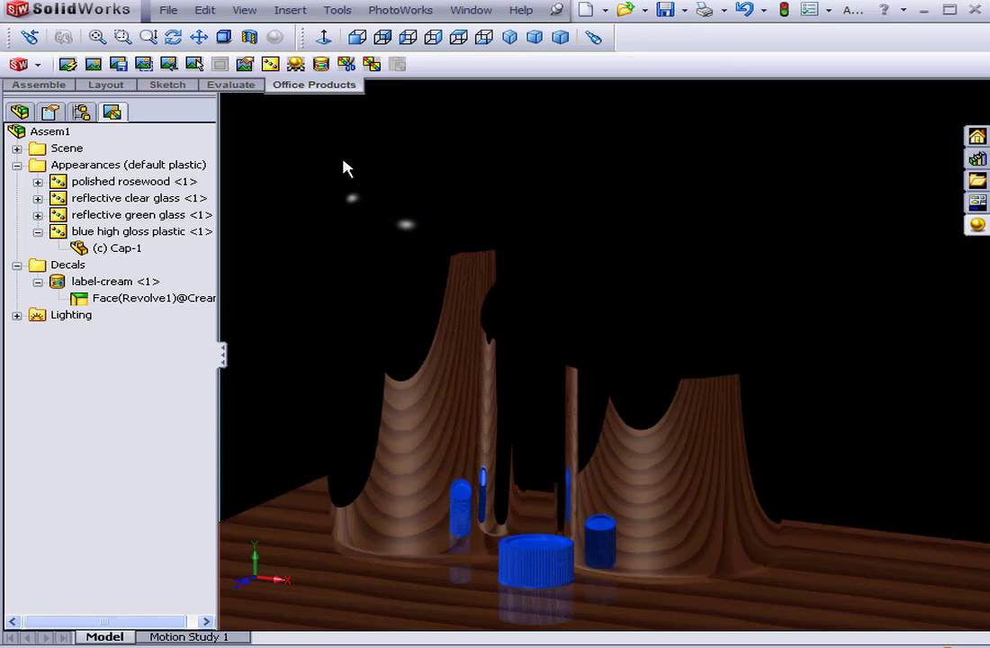
Change the PhotoWorks document ray-tracing refractions to 4, keeping 2 reflections, and apply it.
click(243, 64)
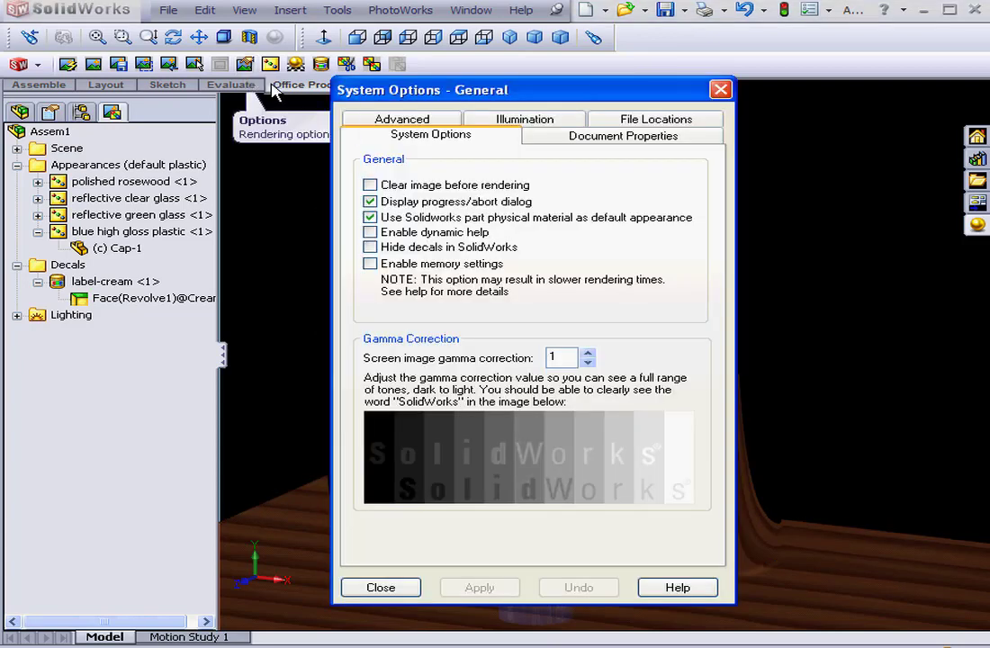
click(618, 138)
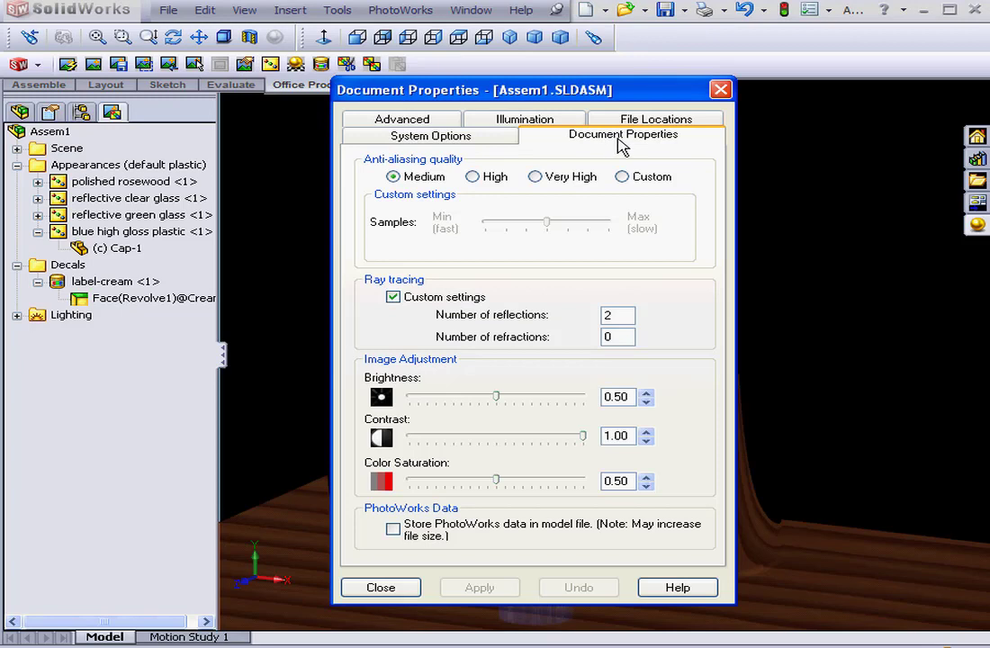
double_click(617, 337)
text(4)
key(Tab)
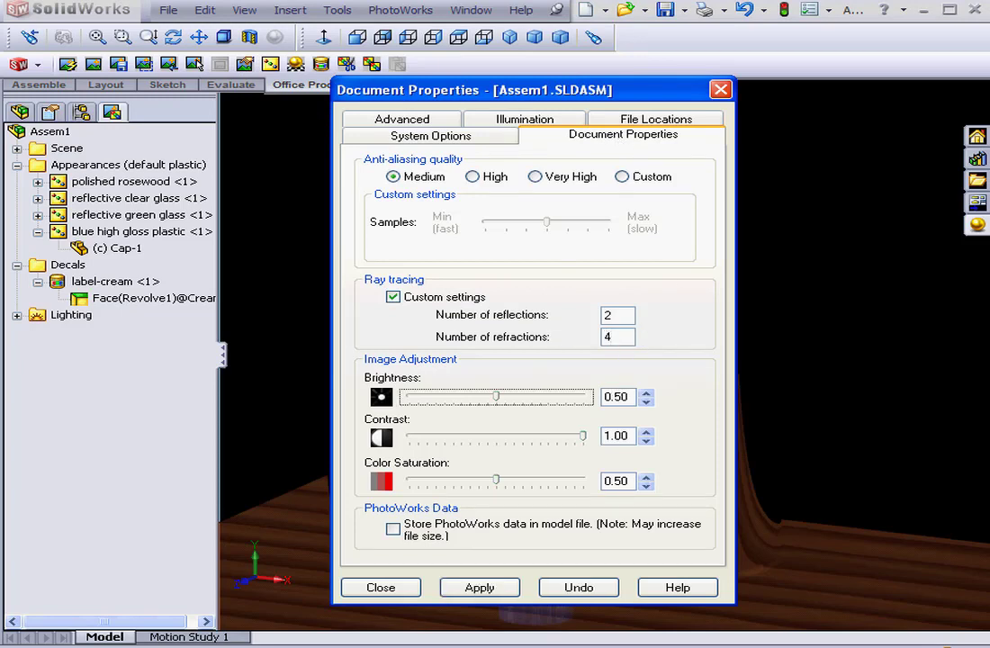
click(504, 586)
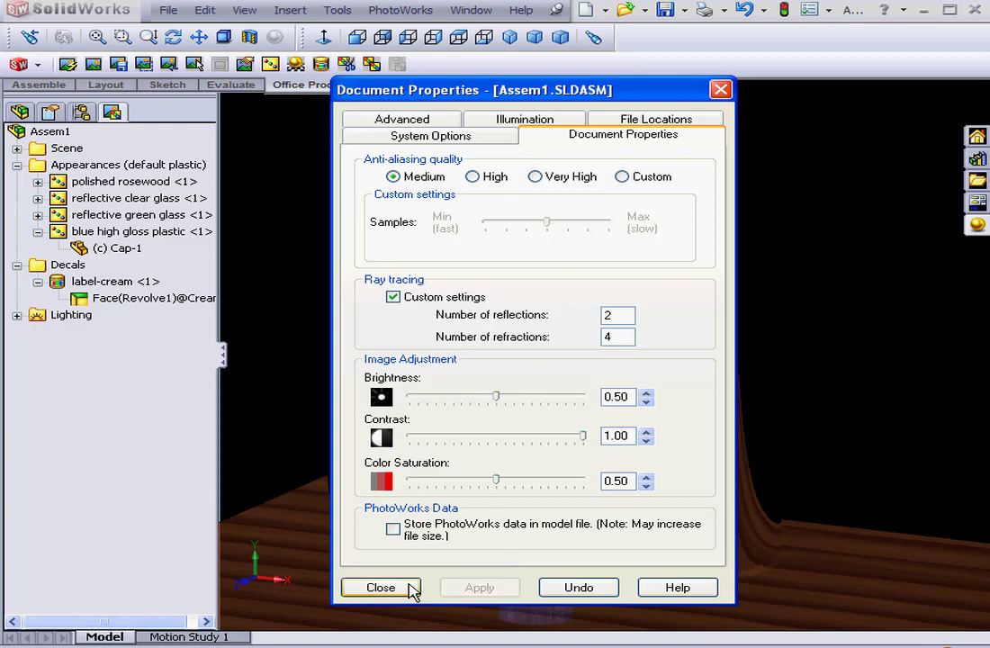
click(373, 587)
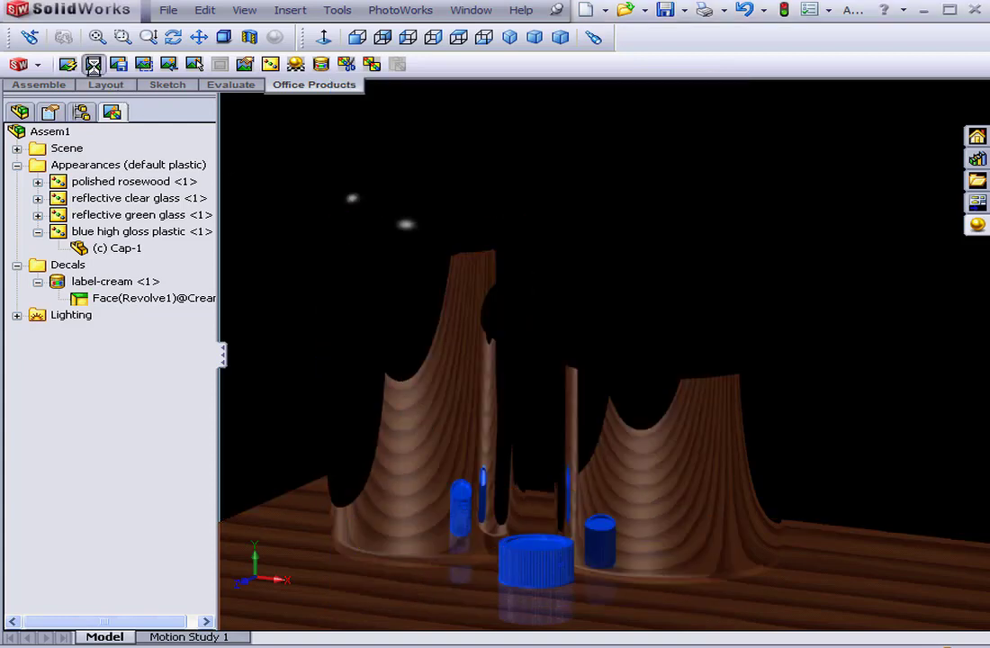
Start a PhotoWorks render of Assem1.SLDASM with 2 reflections and 4 refractions.
click(93, 64)
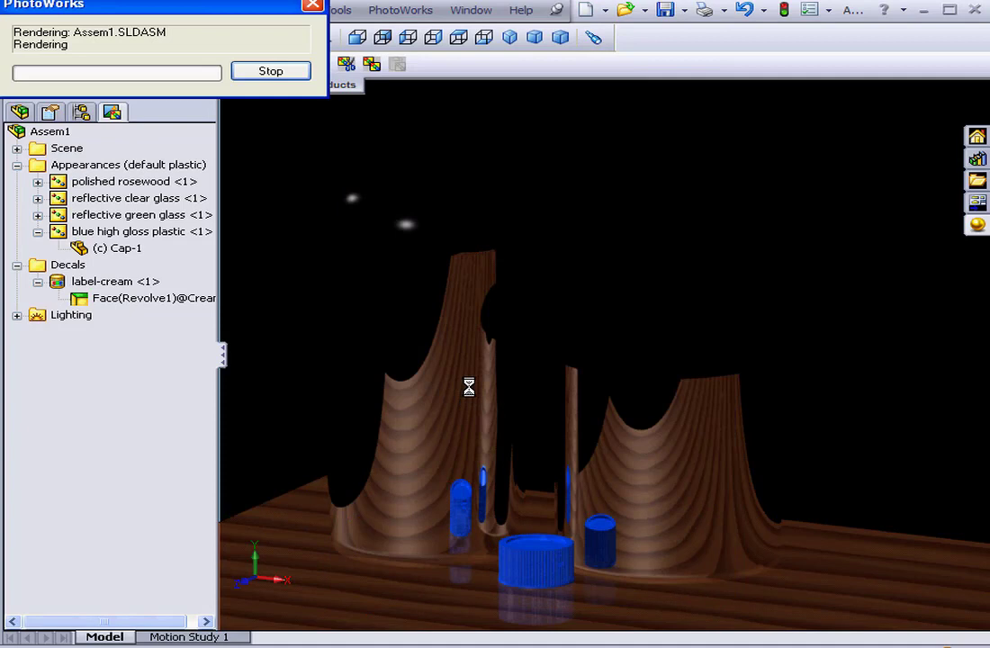